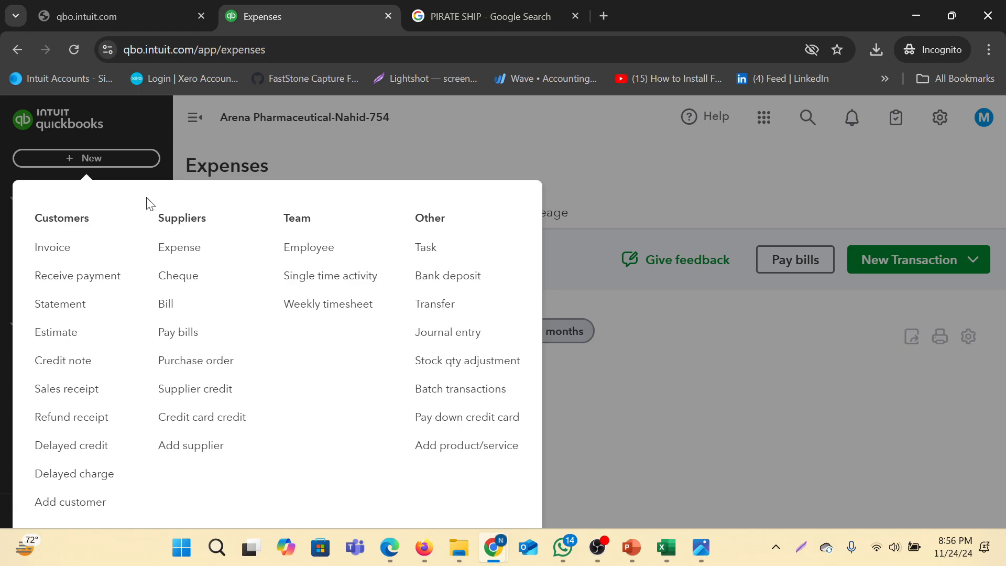
Start a new expense with the third listed supplier as payee and the 2020 Credit One Bank credit card as payment account.
{"action": "left_click", "coordinate": [187, 256]}
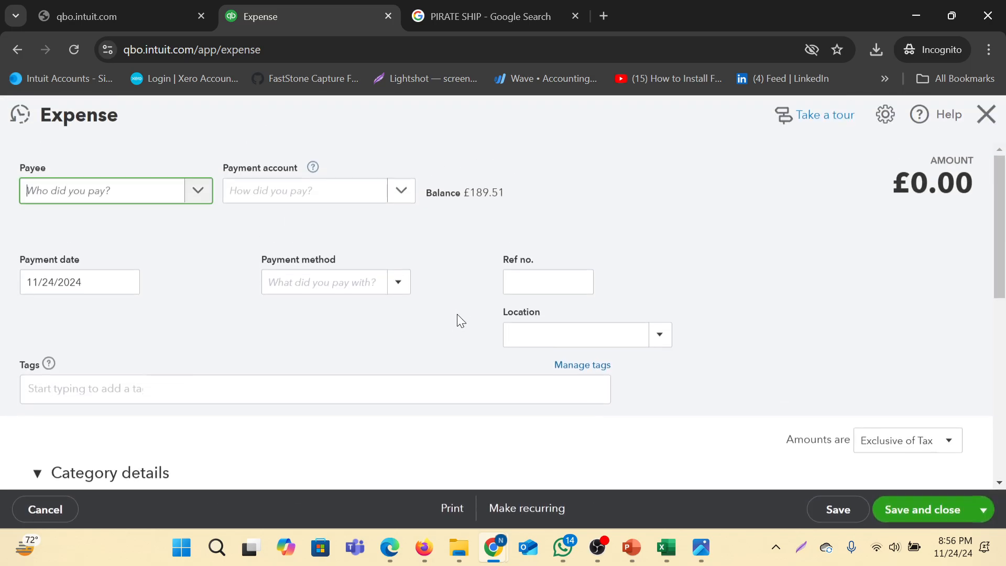
{"action": "left_click", "coordinate": [199, 192]}
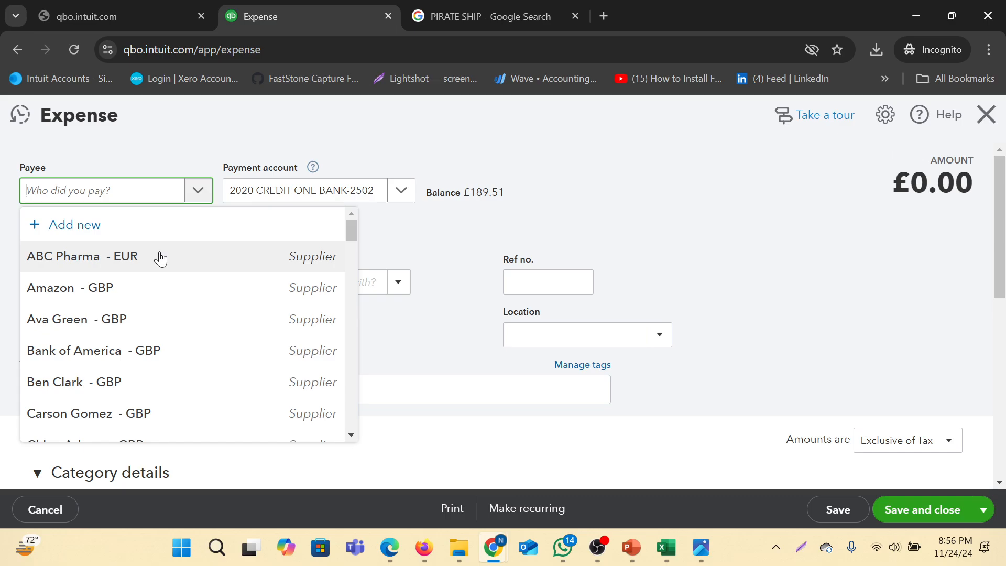
{"action": "left_click", "coordinate": [86, 323]}
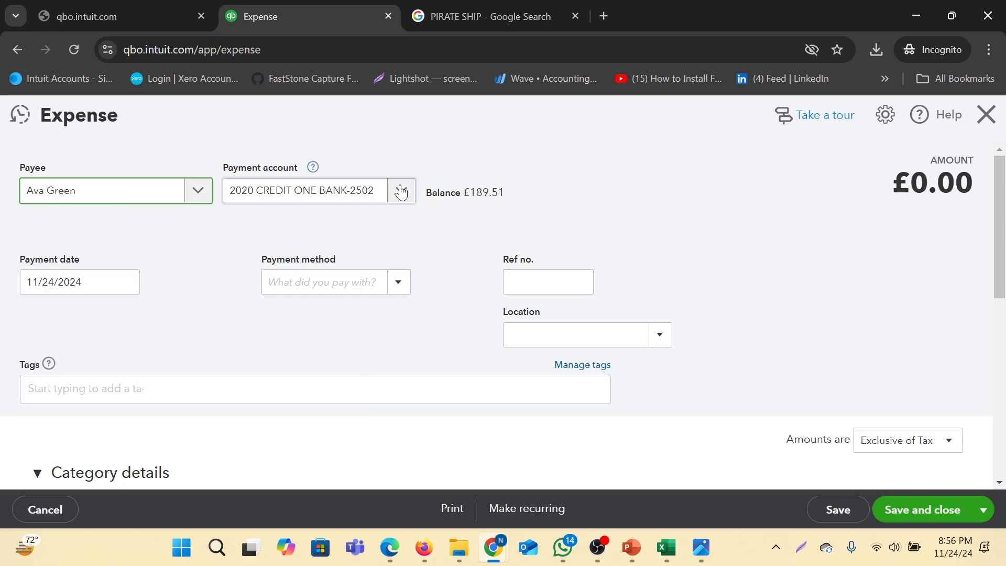
{"action": "left_click", "coordinate": [401, 192]}
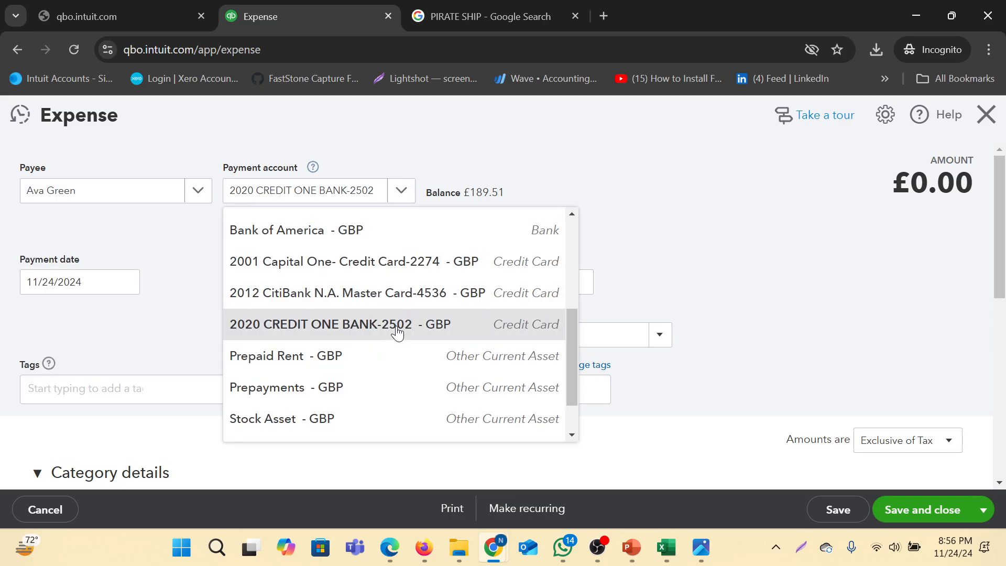
{"action": "left_click", "coordinate": [397, 330]}
{"action": "scroll", "coordinate": [305, 333], "scroll_direction": "down", "scroll_amount": 2}
{"action": "scroll", "coordinate": [379, 273], "scroll_direction": "up", "scroll_amount": 2}
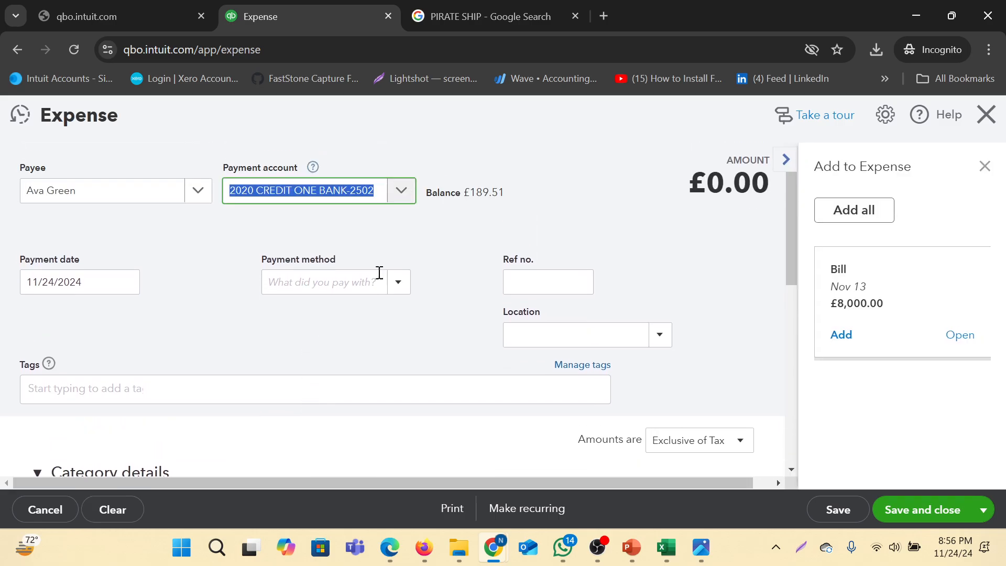
Set the expense's payment date to 07/14/2022.
{"action": "left_click", "coordinate": [126, 283]}
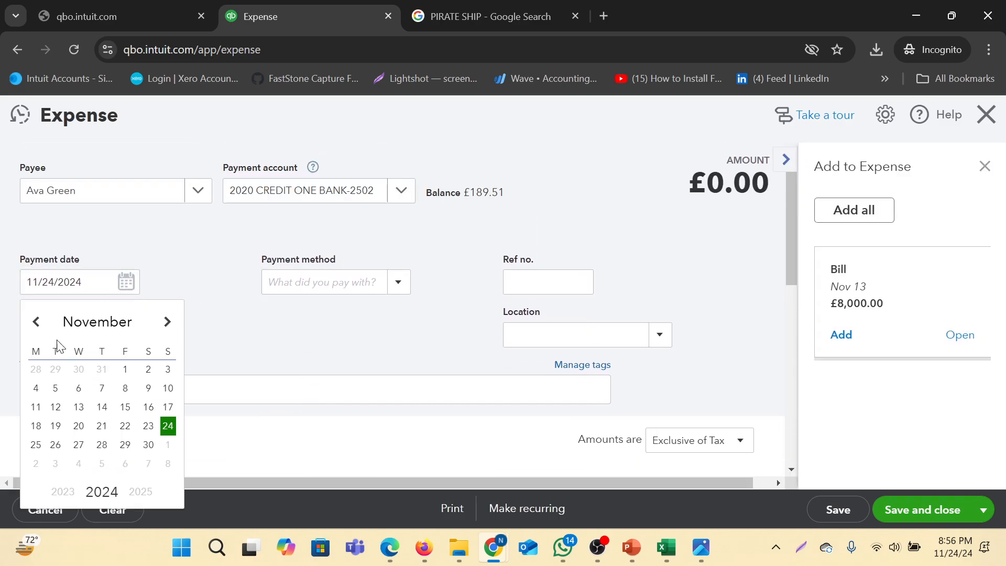
{"action": "left_click", "coordinate": [73, 495]}
{"action": "left_click", "coordinate": [73, 495]}
{"action": "left_click", "coordinate": [97, 323]}
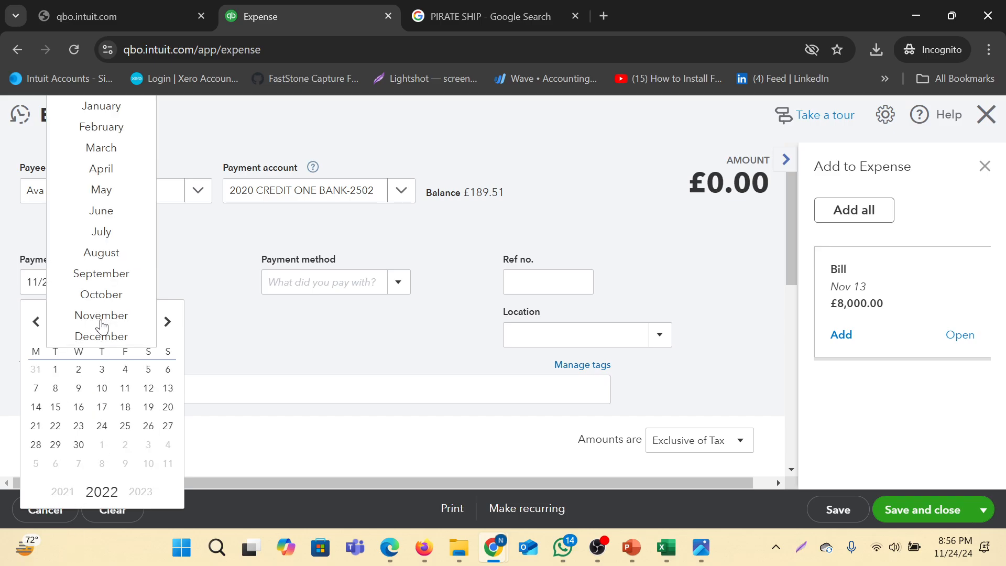
{"action": "left_click", "coordinate": [104, 231]}
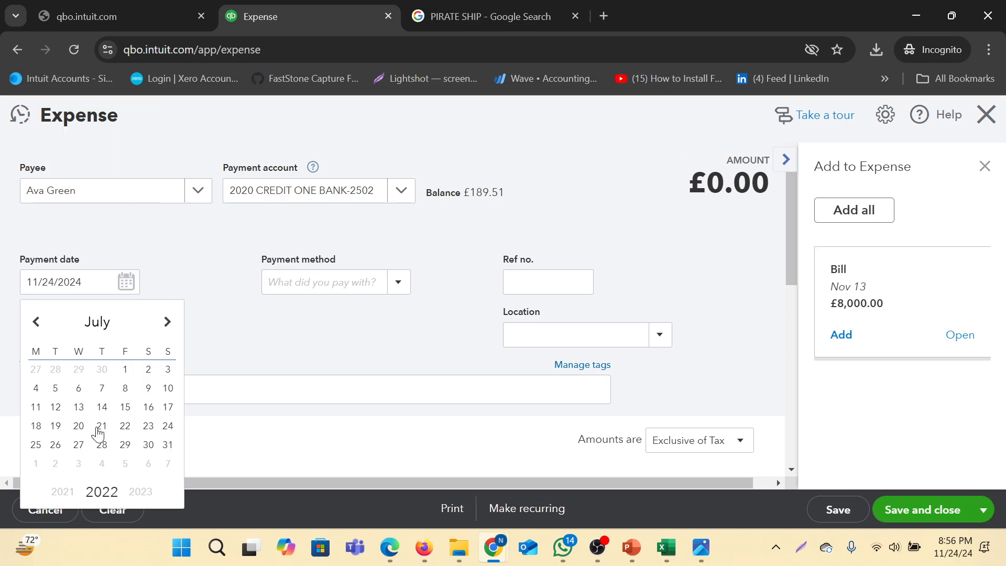
{"action": "left_click", "coordinate": [103, 408]}
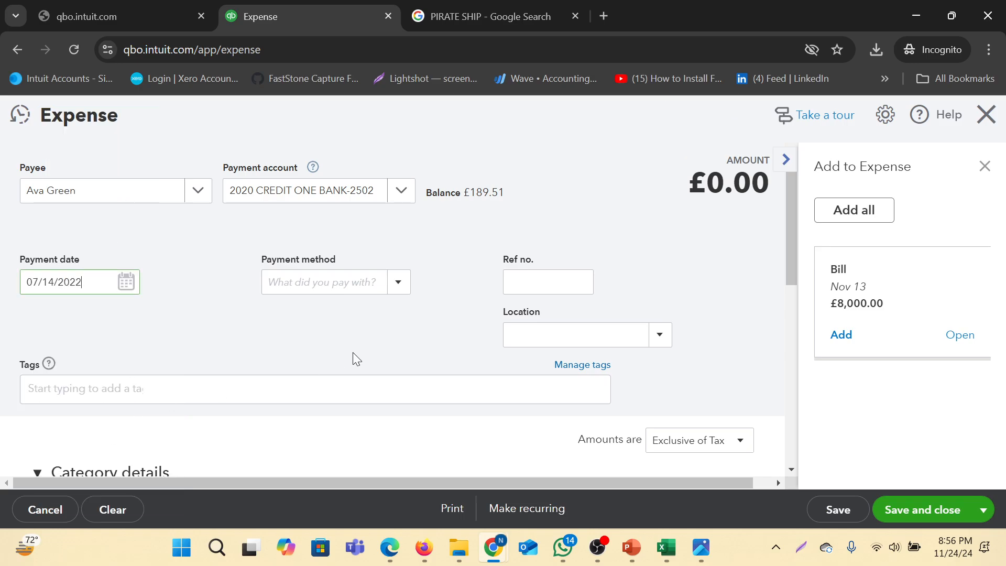
Set the expense's payment method to Credit Card and its reference number to 456.
{"action": "left_click", "coordinate": [392, 283]}
{"action": "left_click", "coordinate": [316, 400]}
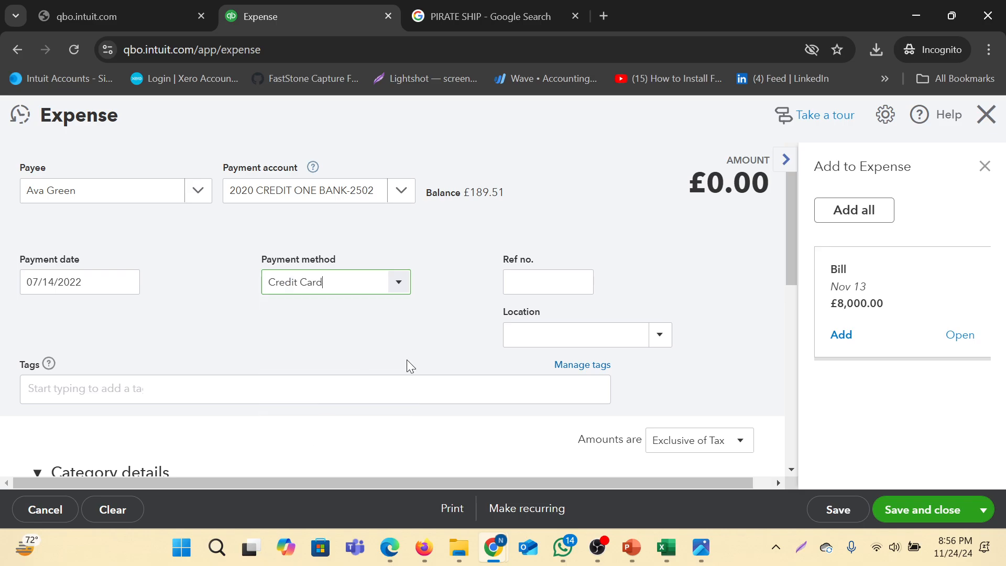
{"action": "left_click", "coordinate": [559, 277]}
Assign the category 6018 Rent and Utilities to the first category line of the expense.
{"action": "scroll", "coordinate": [173, 383], "scroll_direction": "down", "scroll_amount": 3}
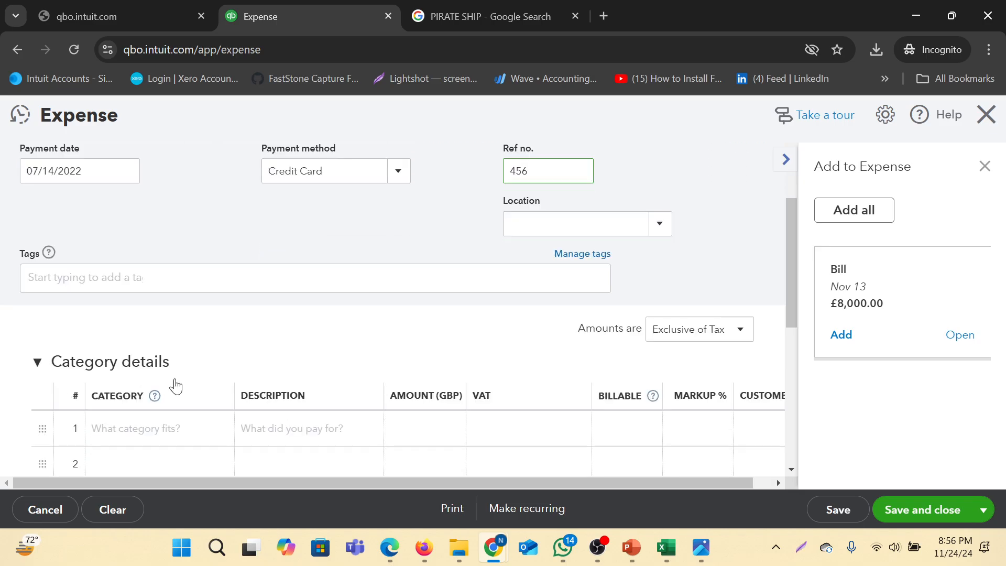
{"action": "left_click", "coordinate": [230, 386]}
{"action": "left_click", "coordinate": [229, 388]}
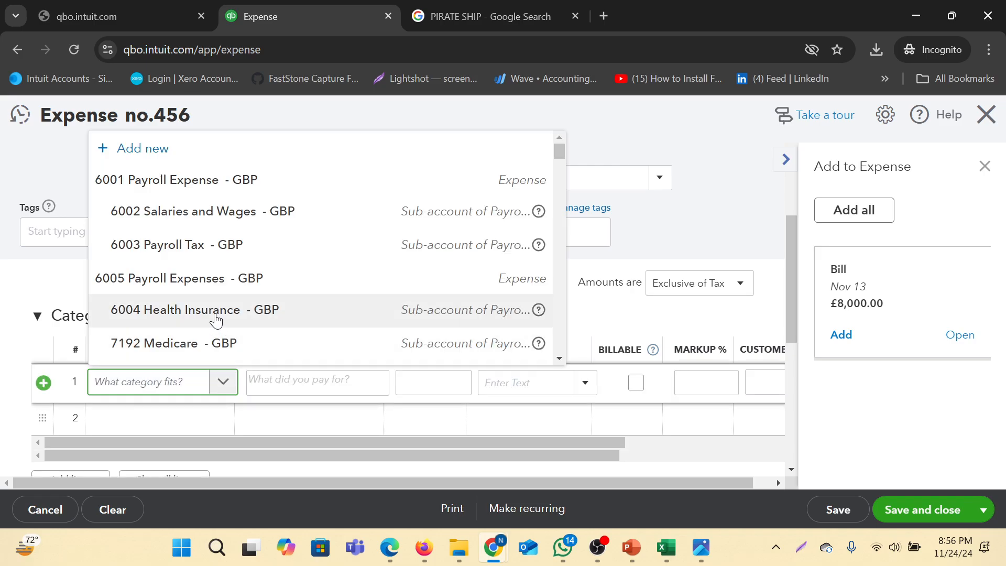
{"action": "scroll", "coordinate": [230, 287], "scroll_direction": "down", "scroll_amount": 3}
{"action": "scroll", "coordinate": [226, 287], "scroll_direction": "down", "scroll_amount": 3}
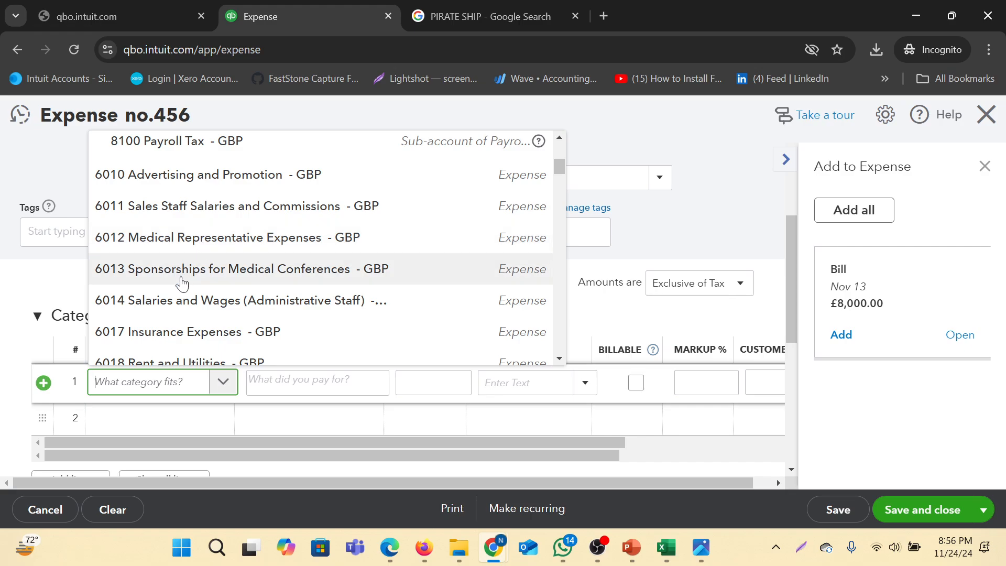
{"action": "scroll", "coordinate": [214, 262], "scroll_direction": "down", "scroll_amount": 2}
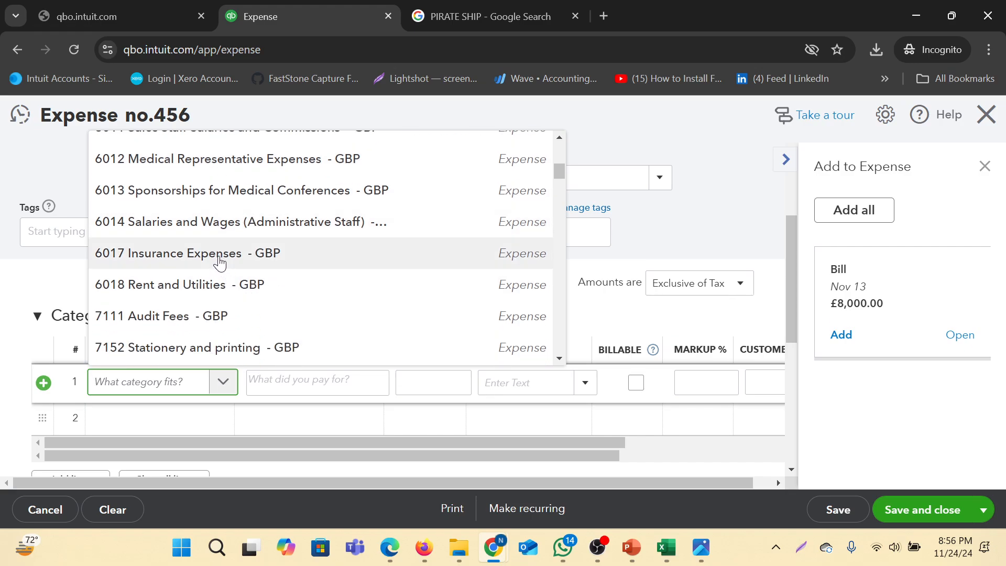
{"action": "left_click", "coordinate": [280, 294]}
Enter 234.00 as the first line's amount with the 20.0% S VAT rate, and save and close the expense.
{"action": "left_click", "coordinate": [416, 385]}
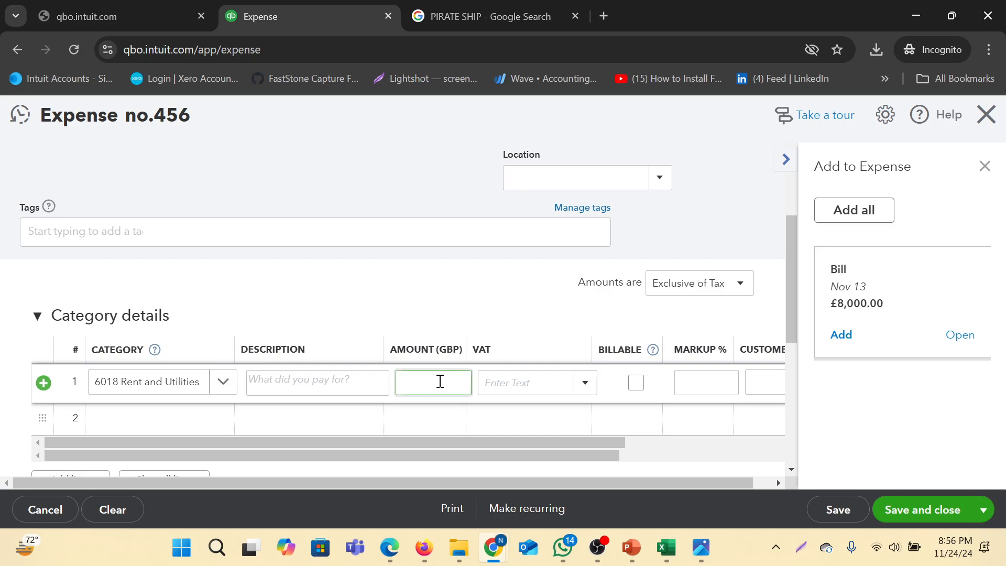
{"action": "left_click", "coordinate": [705, 382]}
{"action": "left_click", "coordinate": [635, 383]}
{"action": "left_click", "coordinate": [636, 384]}
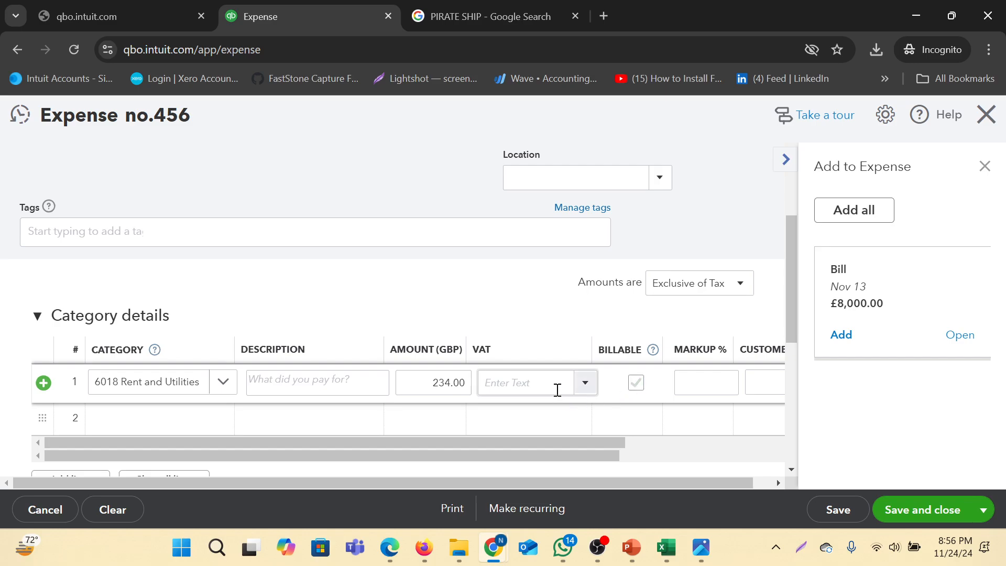
{"action": "left_click", "coordinate": [579, 382]}
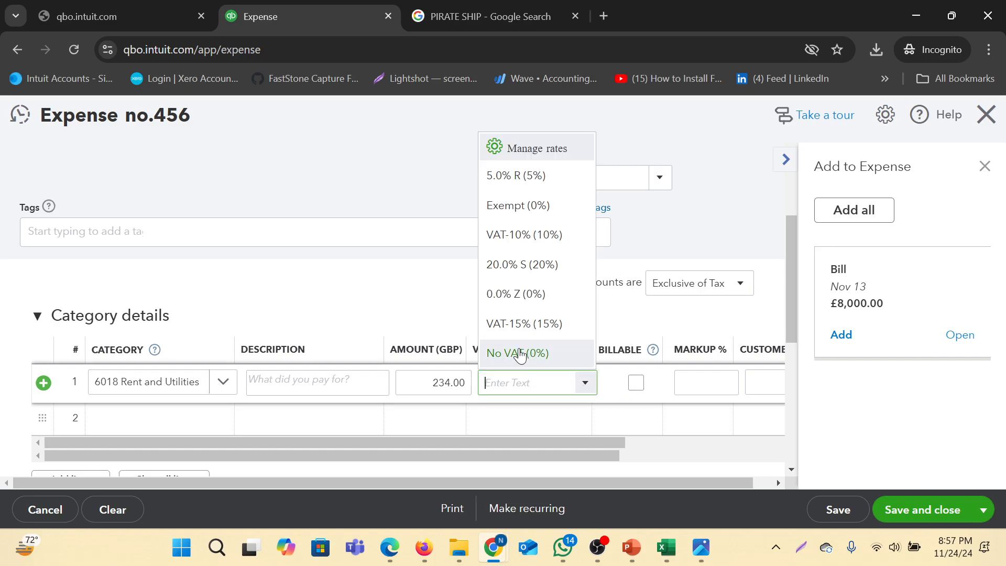
{"action": "left_click", "coordinate": [521, 265]}
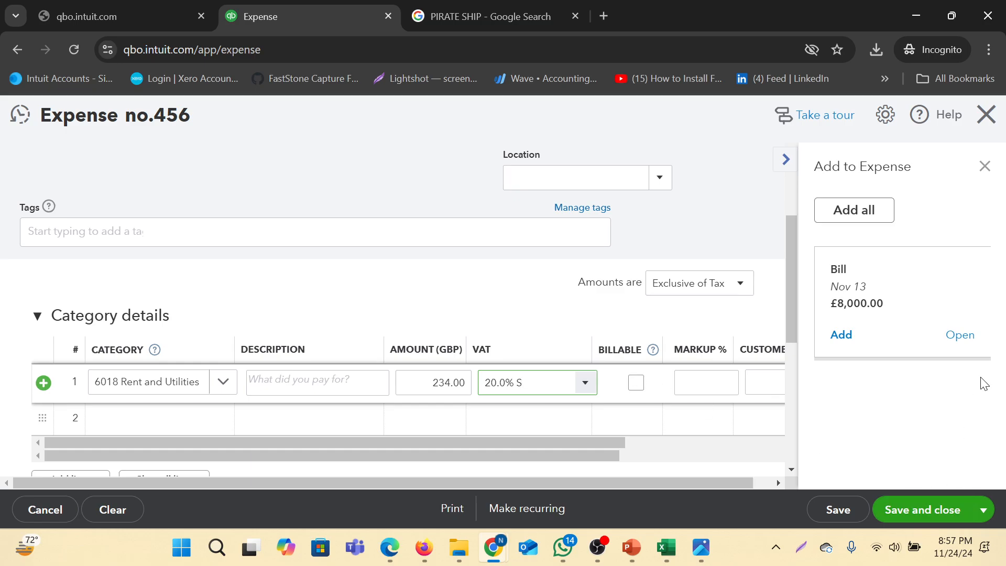
{"action": "left_click", "coordinate": [936, 512]}
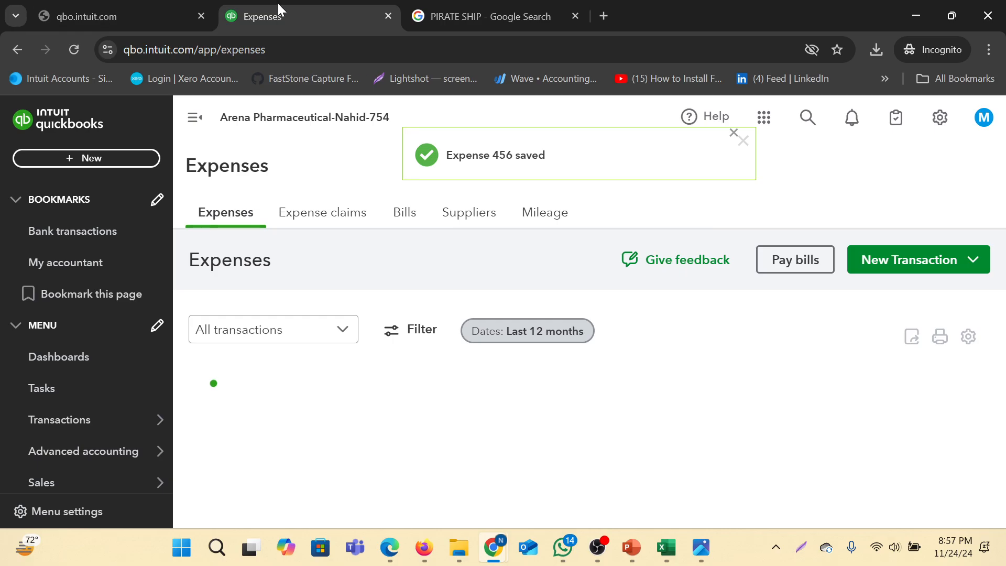
Duplicate the Expenses page in a new browser tab and return to the original one.
{"action": "right_click", "coordinate": [339, 12]}
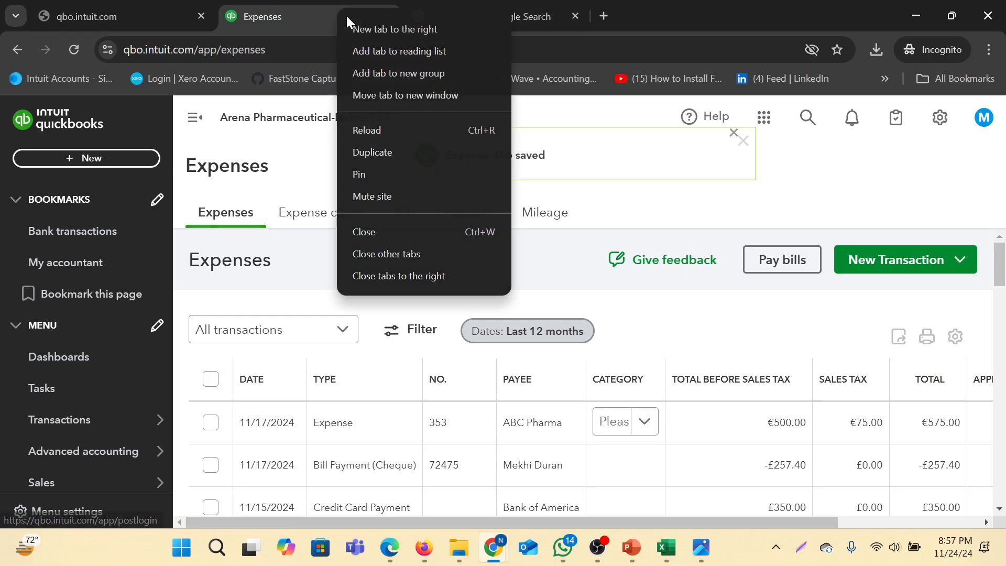
{"action": "left_click", "coordinate": [370, 152]}
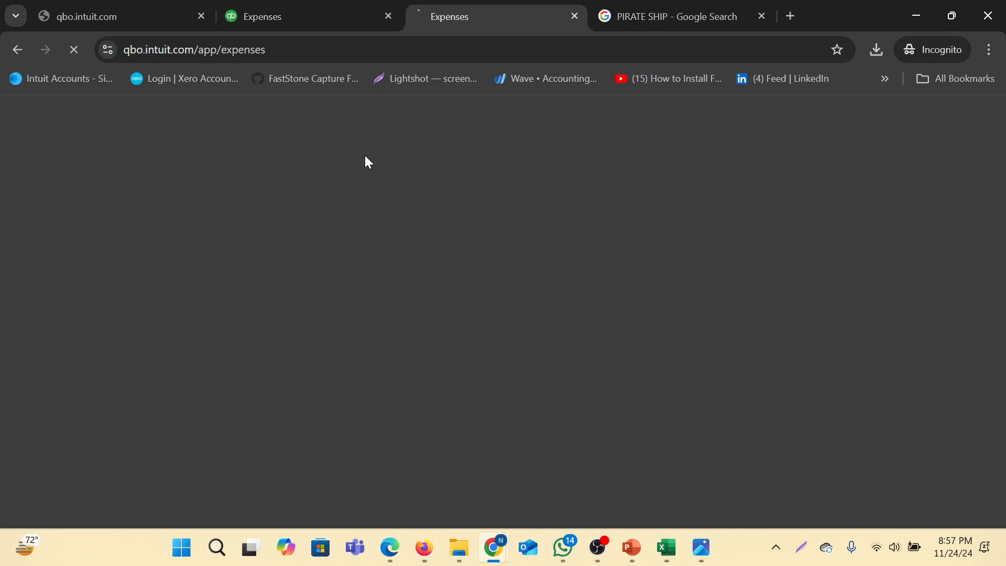
{"action": "left_click", "coordinate": [301, 19]}
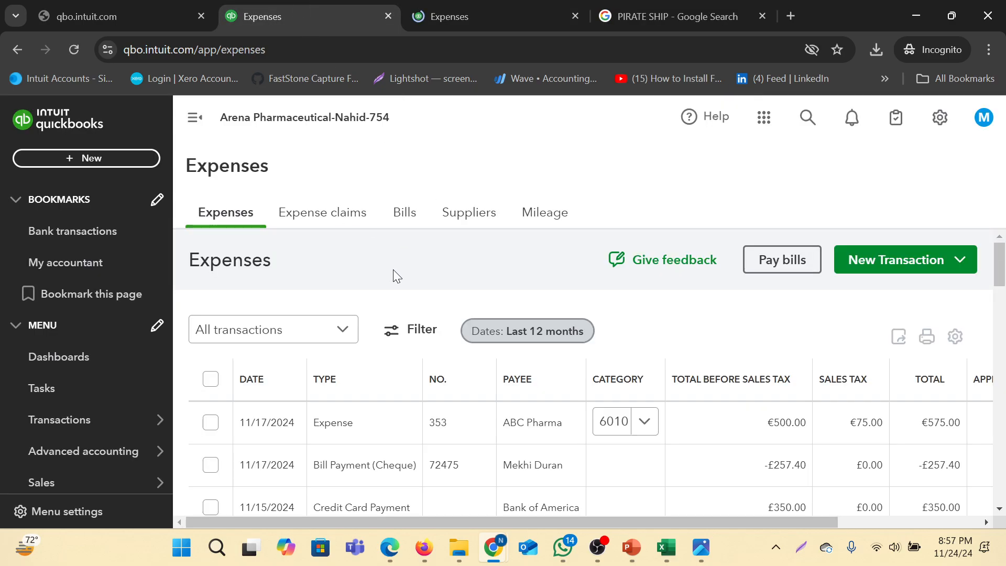
Go to the chart of accounts in the Transactions area.
{"action": "mouse_move", "coordinate": [32, 449]}
{"action": "scroll", "coordinate": [31, 450], "scroll_direction": "down", "scroll_amount": 3}
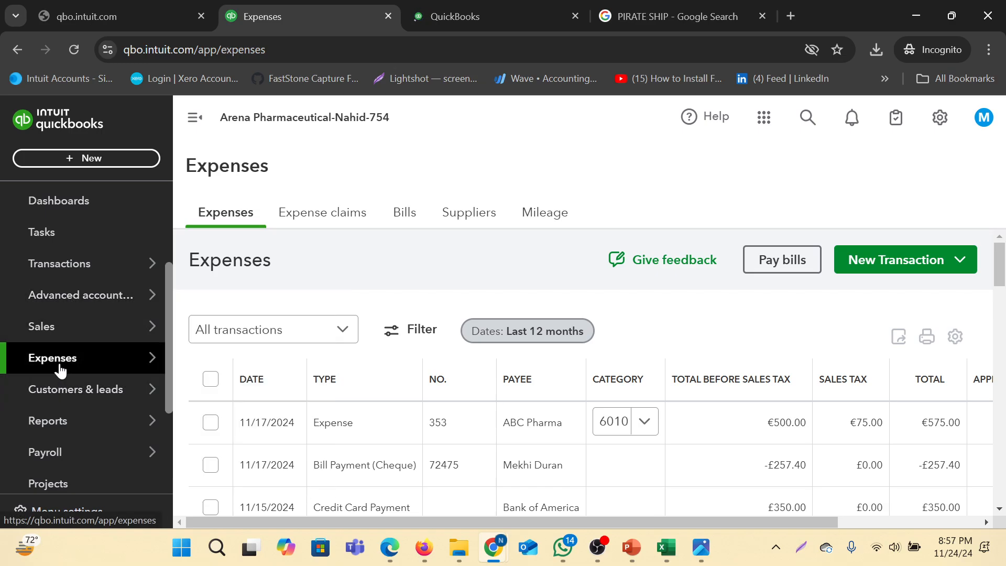
{"action": "left_click", "coordinate": [61, 267]}
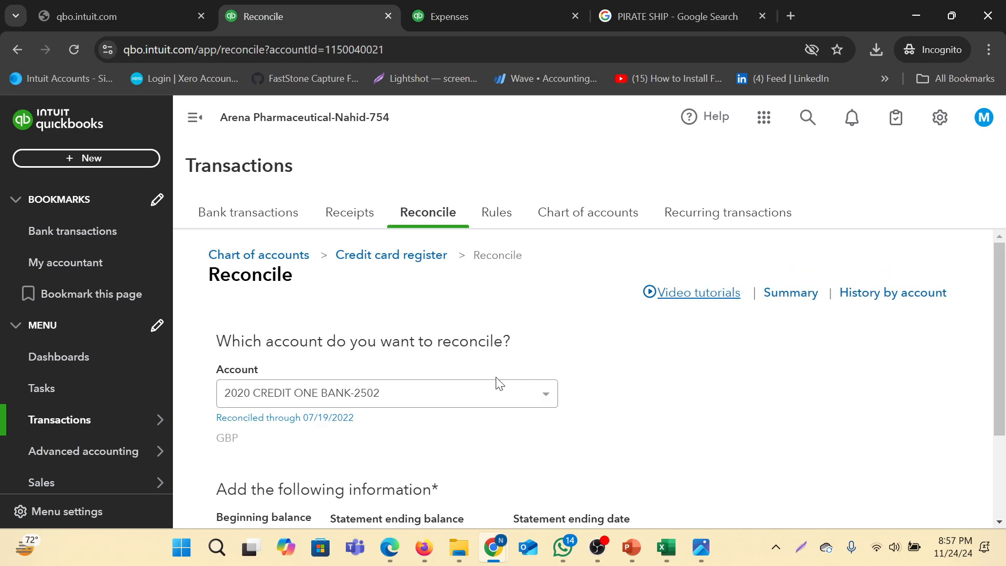
{"action": "left_click", "coordinate": [592, 219]}
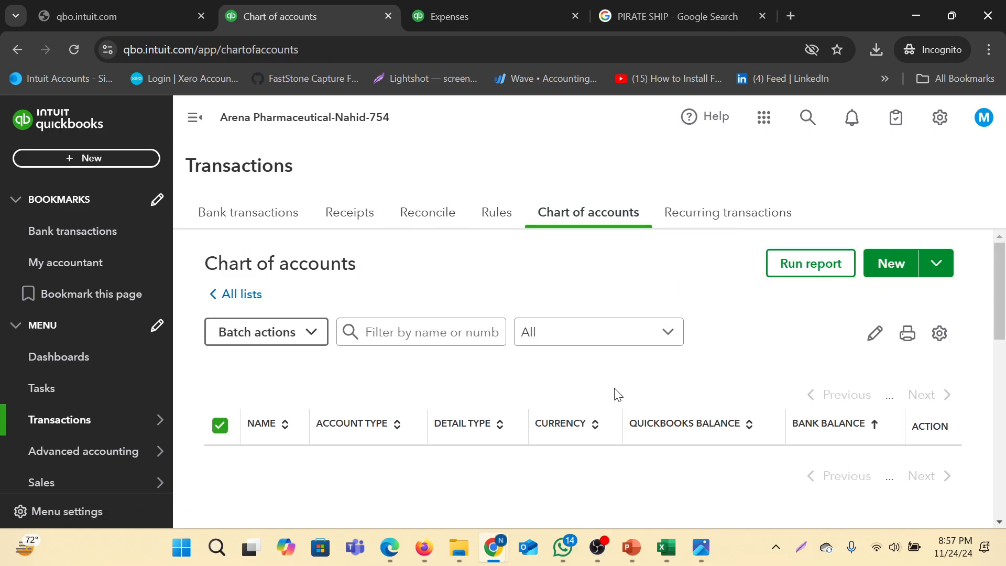
Filter the chart of accounts by "Credit one" and open the account history of the 2020 Credit One Bank card.
{"action": "scroll", "coordinate": [610, 386], "scroll_direction": "down", "scroll_amount": 3}
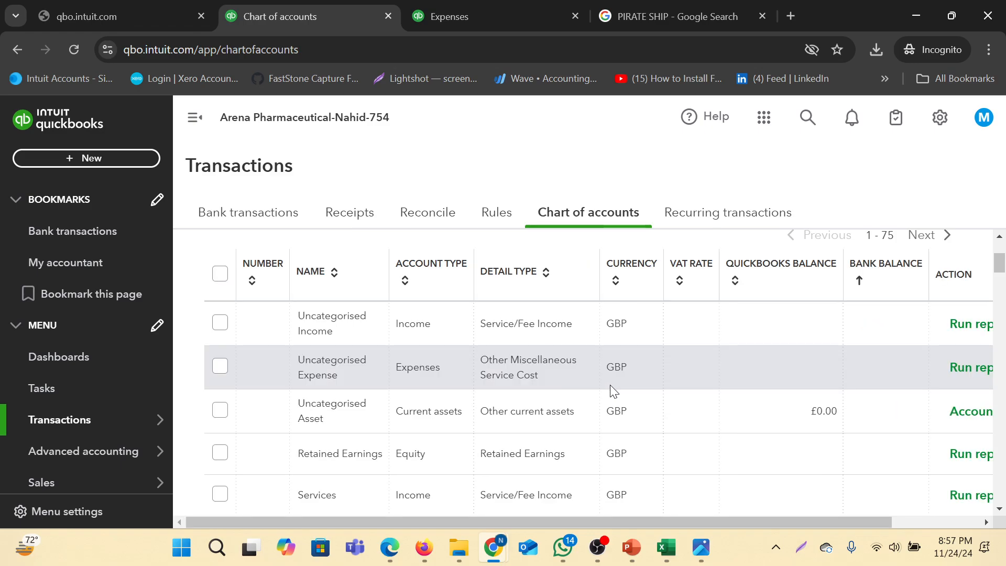
{"action": "scroll", "coordinate": [612, 390], "scroll_direction": "up", "scroll_amount": 3}
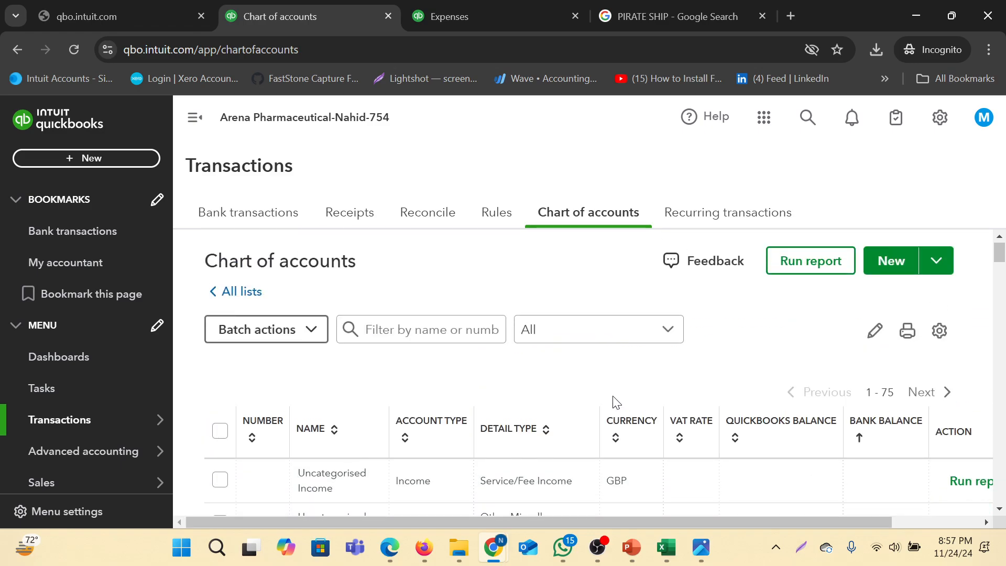
{"action": "scroll", "coordinate": [614, 401], "scroll_direction": "down", "scroll_amount": 4}
{"action": "scroll", "coordinate": [613, 399], "scroll_direction": "up", "scroll_amount": 4}
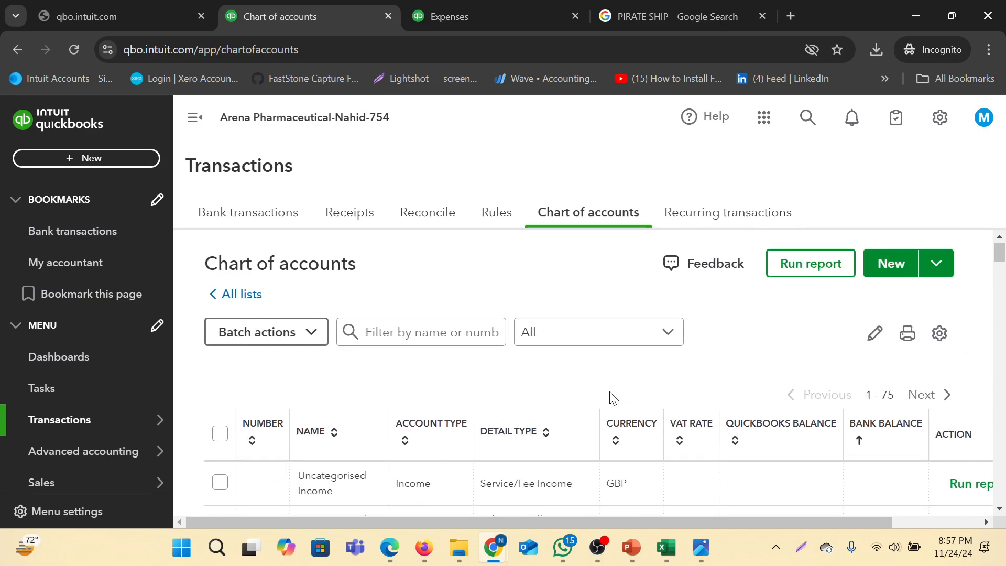
{"action": "left_click", "coordinate": [439, 338]}
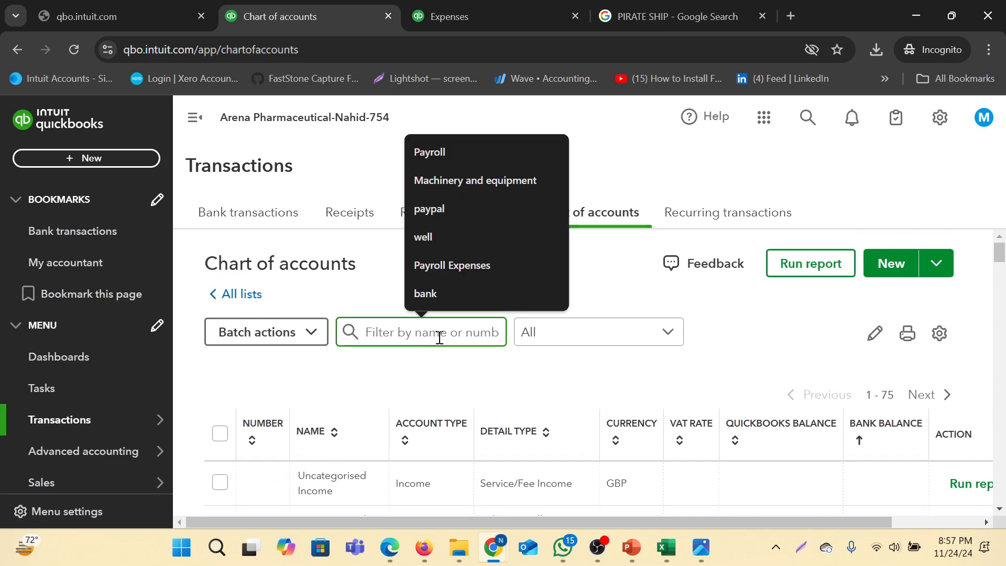
{"action": "type", "text": "Cr"}
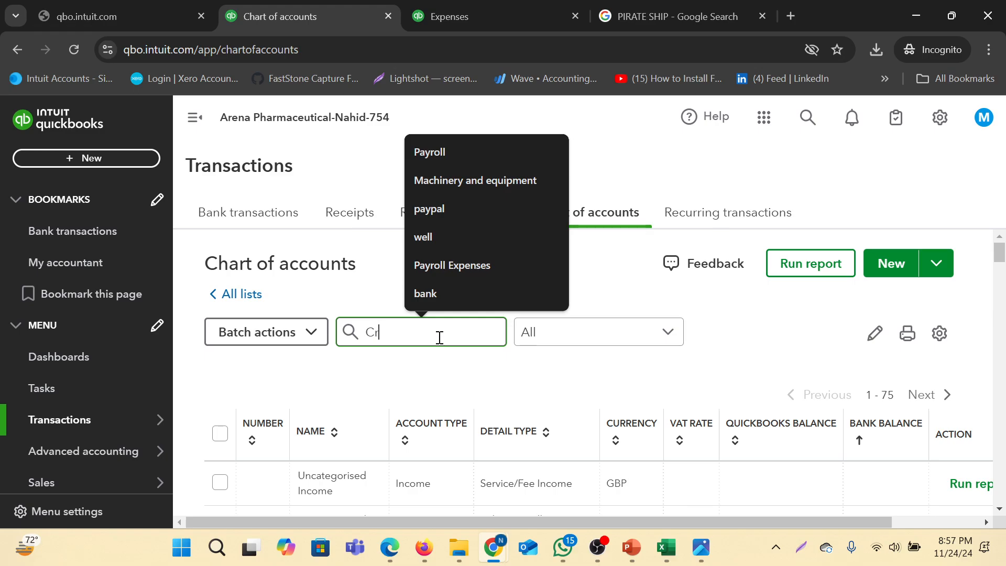
{"action": "type", "text": "edit one"}
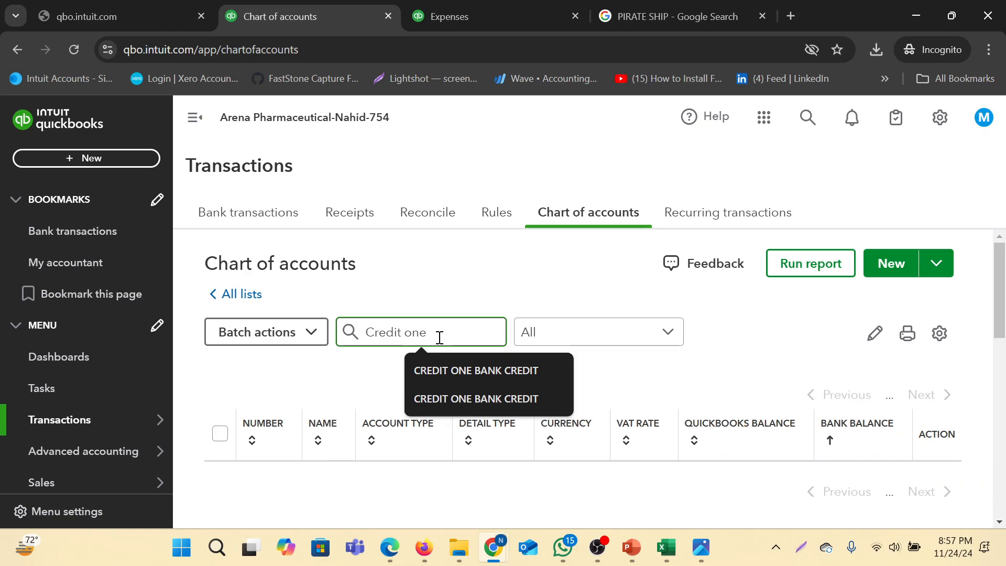
{"action": "scroll", "coordinate": [693, 407], "scroll_direction": "down", "scroll_amount": 1}
{"action": "scroll", "coordinate": [693, 407], "scroll_direction": "down", "scroll_amount": 1}
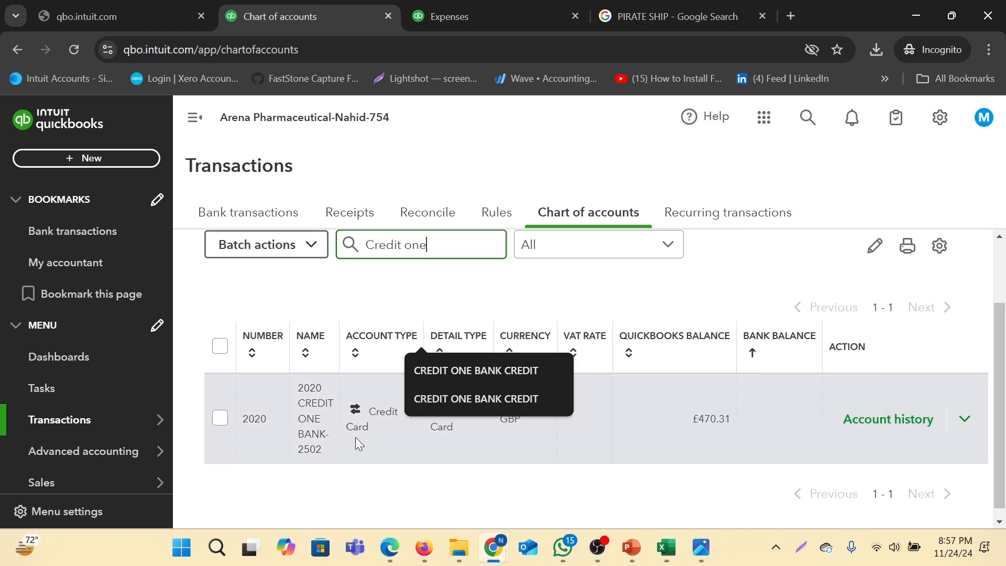
{"action": "left_click", "coordinate": [858, 422]}
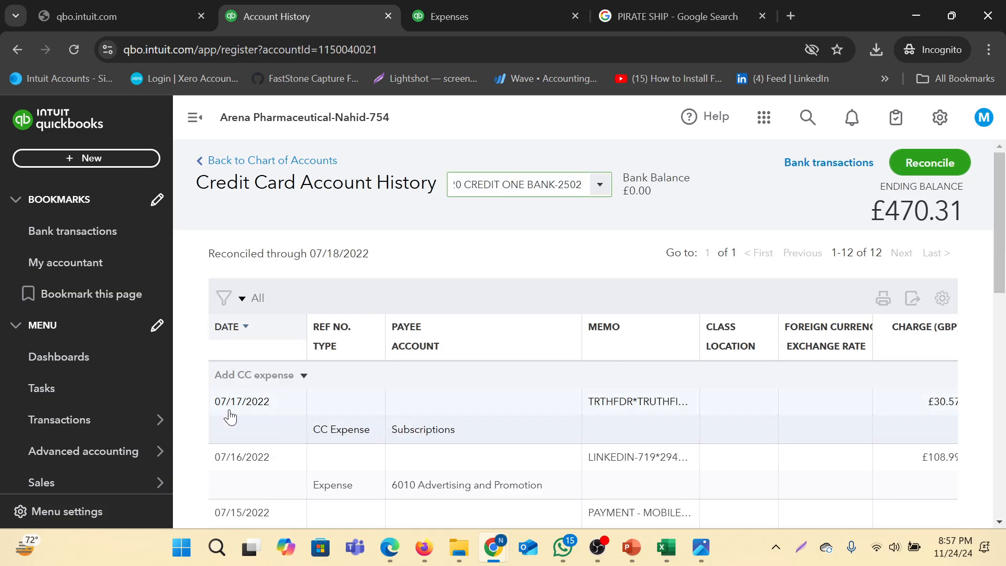
Expand the 07/17/2022 charge in the card's register and check its reconcile status, VAT and balance fields.
{"action": "left_click", "coordinate": [902, 439]}
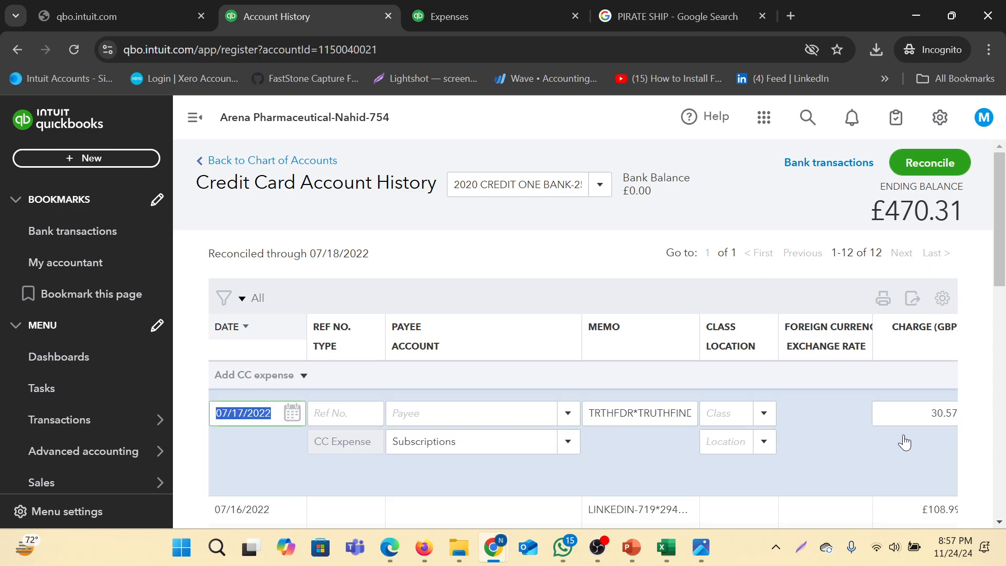
{"action": "scroll", "coordinate": [902, 443], "scroll_direction": "right", "scroll_amount": 5}
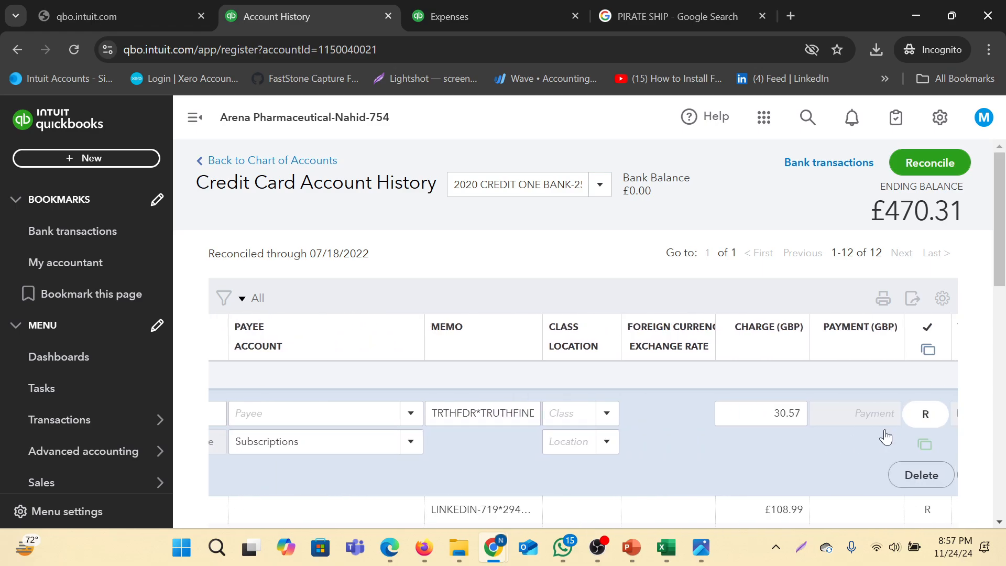
{"action": "scroll", "coordinate": [935, 439], "scroll_direction": "right", "scroll_amount": 5}
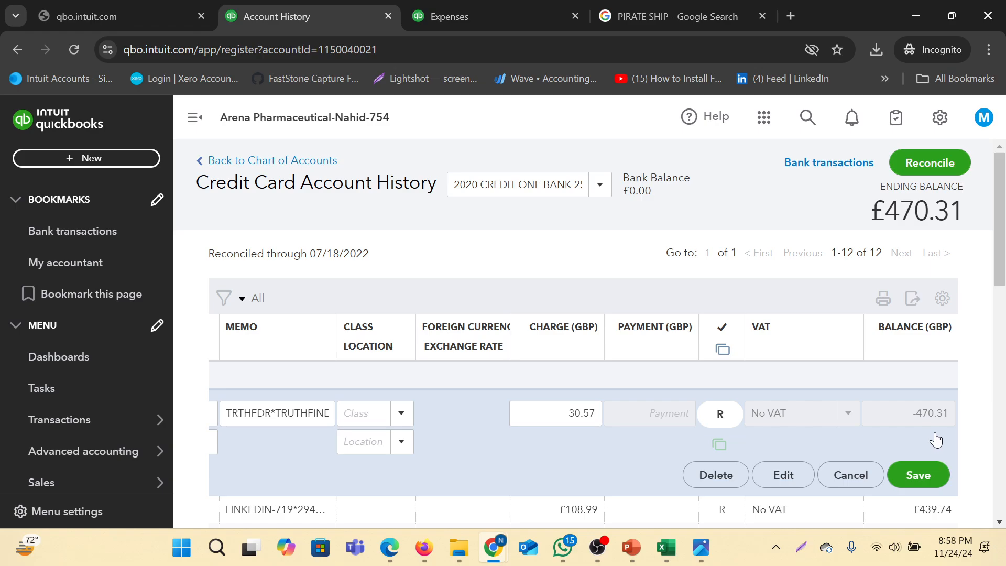
{"action": "mouse_move", "coordinate": [928, 422]}
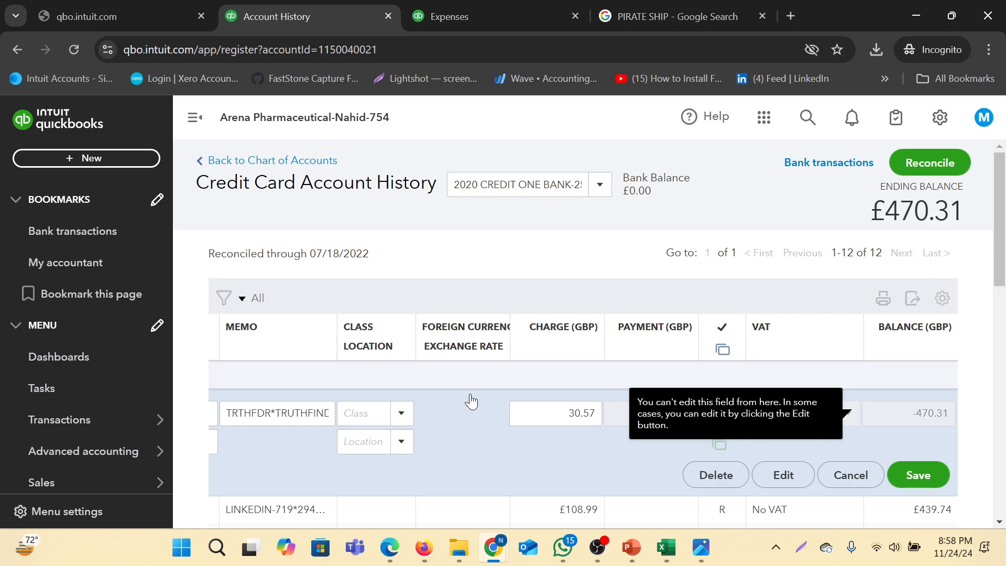
Expand the 07/14/2022 expense with reference number 456 in the register and check its reconcile status and VAT fields.
{"action": "scroll", "coordinate": [469, 402], "scroll_direction": "down", "scroll_amount": 5}
{"action": "scroll", "coordinate": [681, 341], "scroll_direction": "down", "scroll_amount": 5}
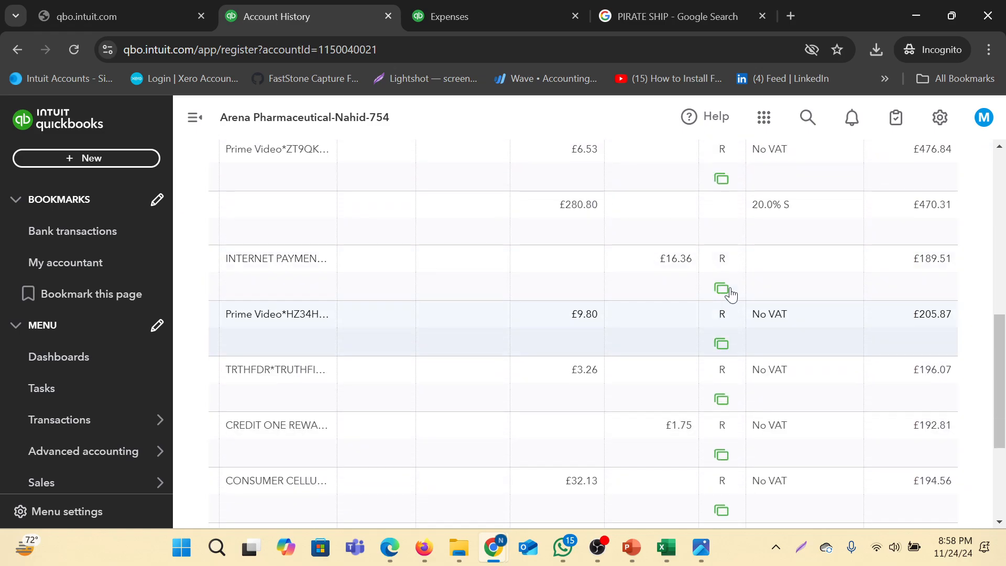
{"action": "left_click", "coordinate": [529, 242]}
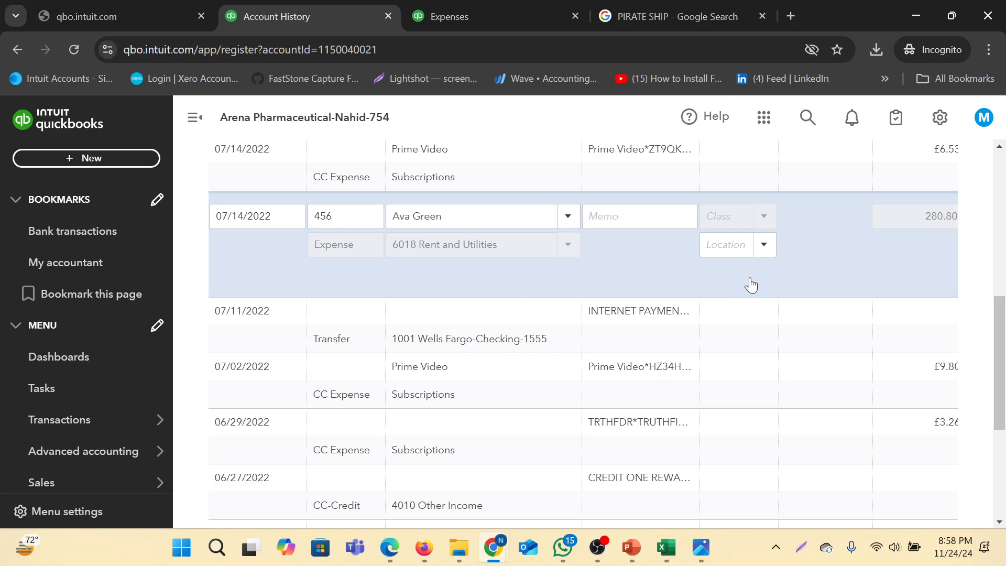
{"action": "scroll", "coordinate": [751, 286], "scroll_direction": "right", "scroll_amount": 6}
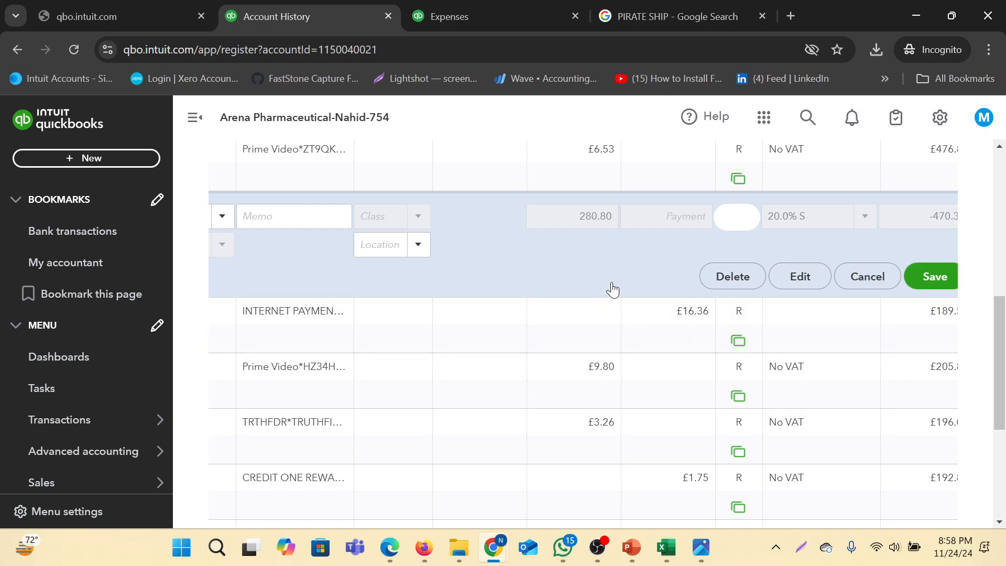
Look through the credit card accounts that can be selected for the account history.
{"action": "scroll", "coordinate": [615, 288], "scroll_direction": "up", "scroll_amount": 3}
{"action": "scroll", "coordinate": [373, 254], "scroll_direction": "up", "scroll_amount": 5}
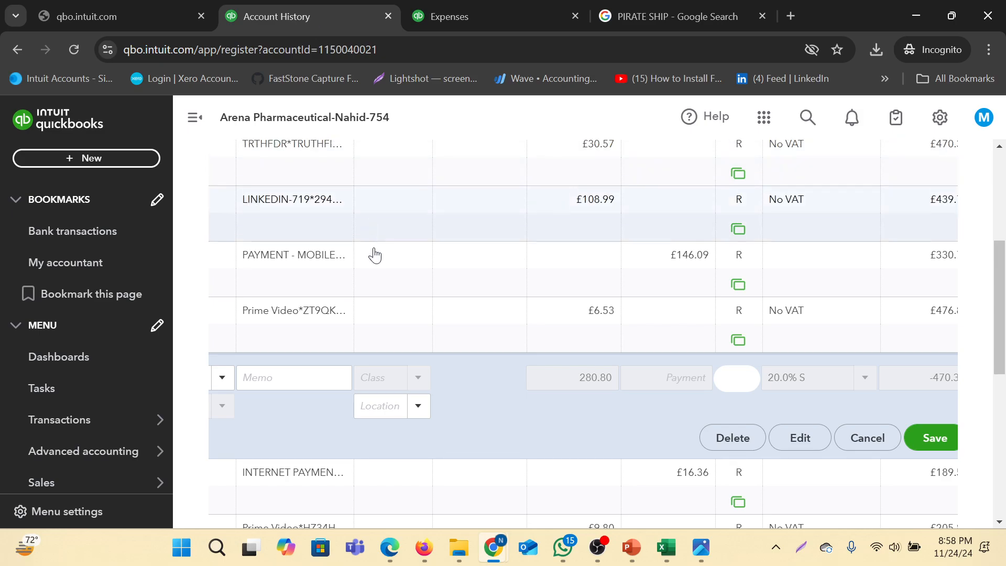
{"action": "left_click", "coordinate": [602, 192]}
{"action": "left_click", "coordinate": [600, 189]}
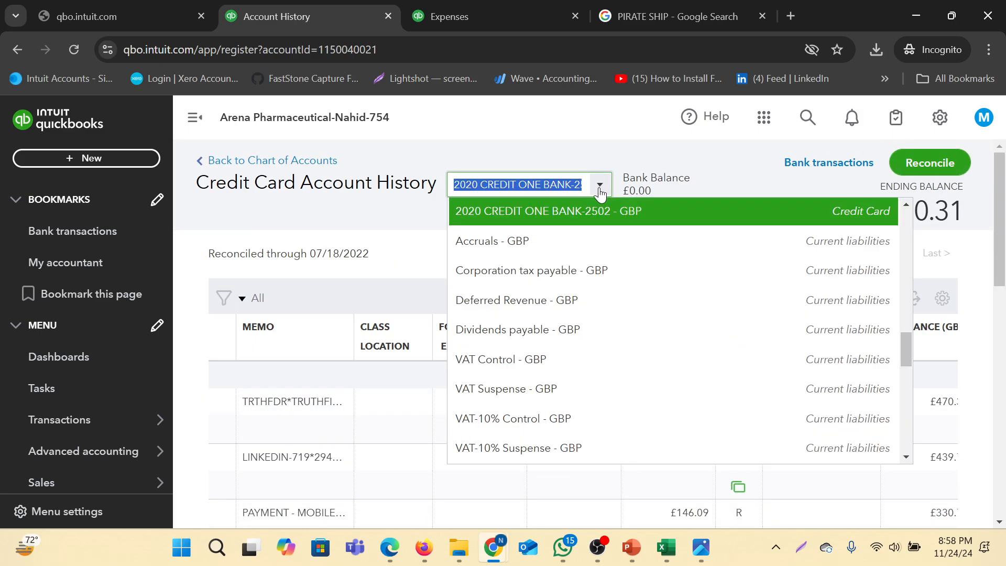
{"action": "scroll", "coordinate": [575, 325], "scroll_direction": "up", "scroll_amount": 3}
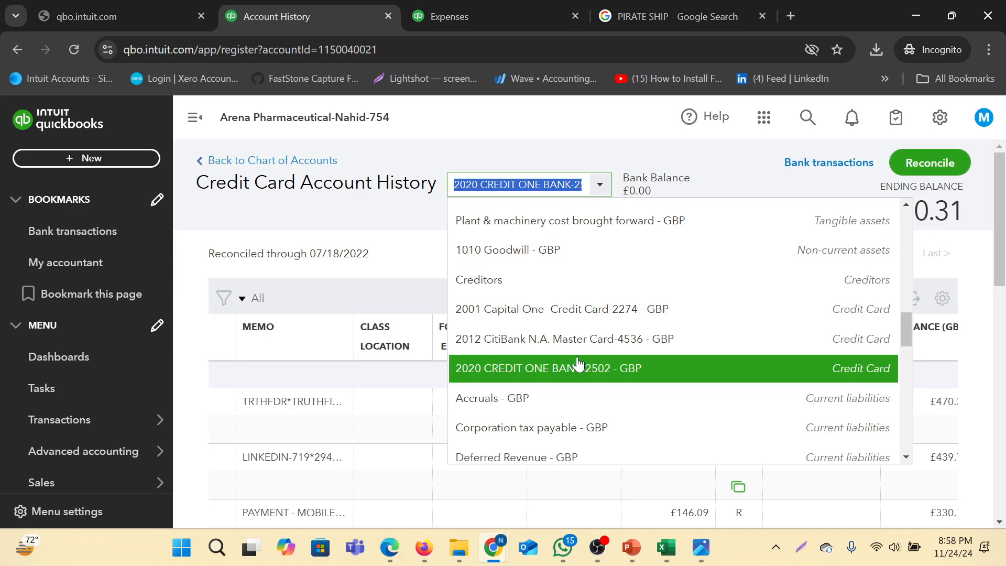
{"action": "scroll", "coordinate": [93, 390], "scroll_direction": "down", "scroll_amount": 2}
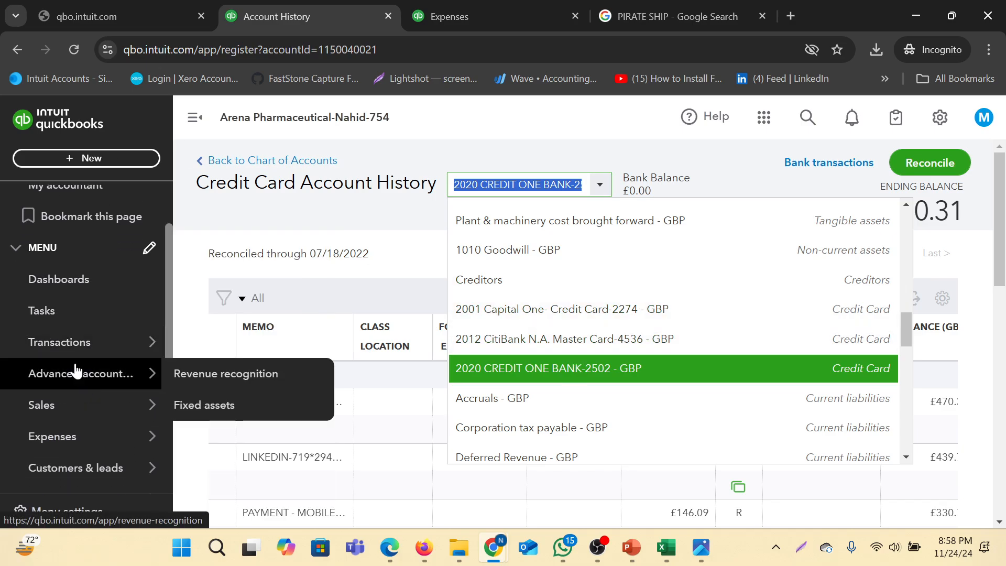
Open expense 456 from the recent transactions in the search and collapse its Add to Expense pane.
{"action": "left_click", "coordinate": [813, 115]}
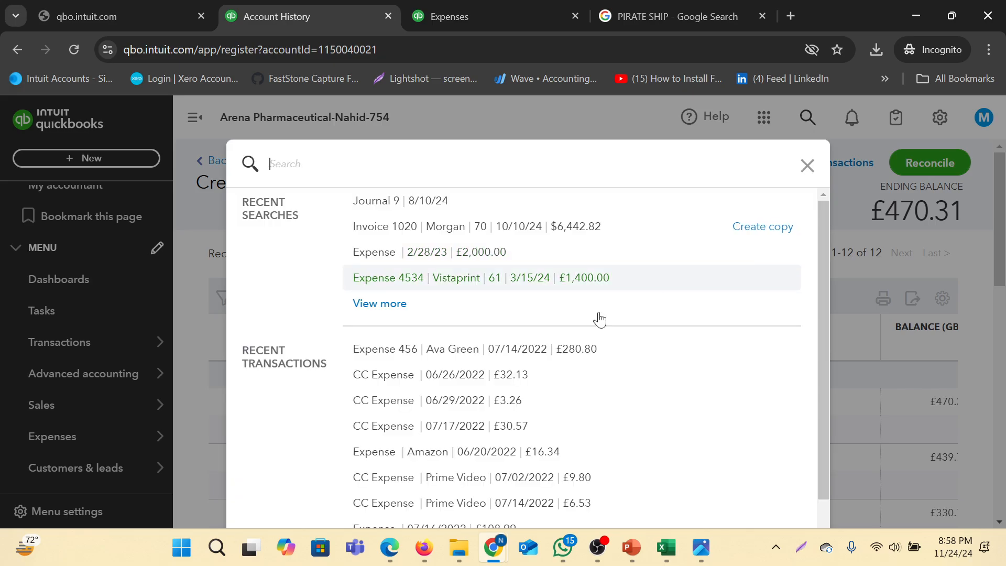
{"action": "left_click", "coordinate": [469, 350]}
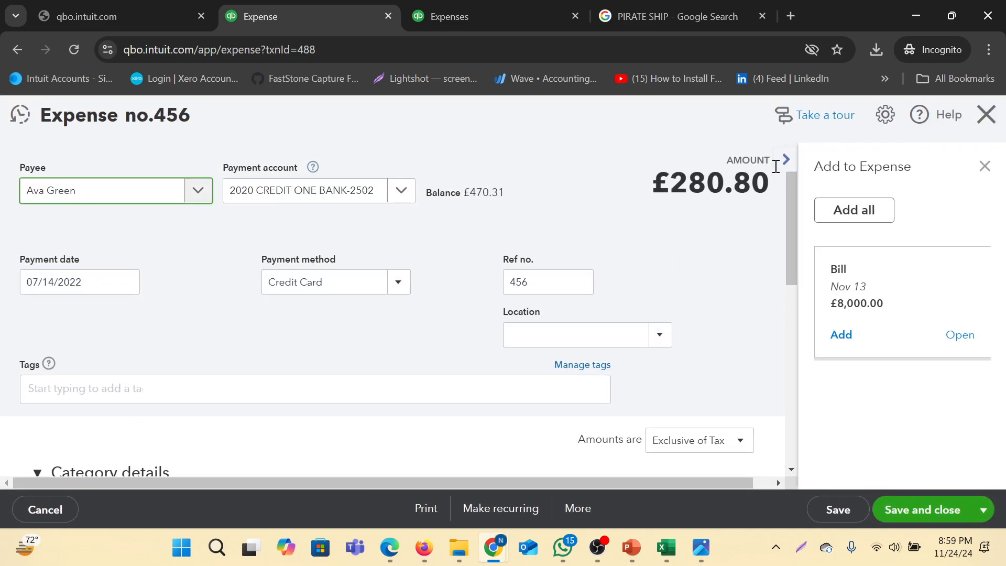
{"action": "left_click", "coordinate": [785, 160]}
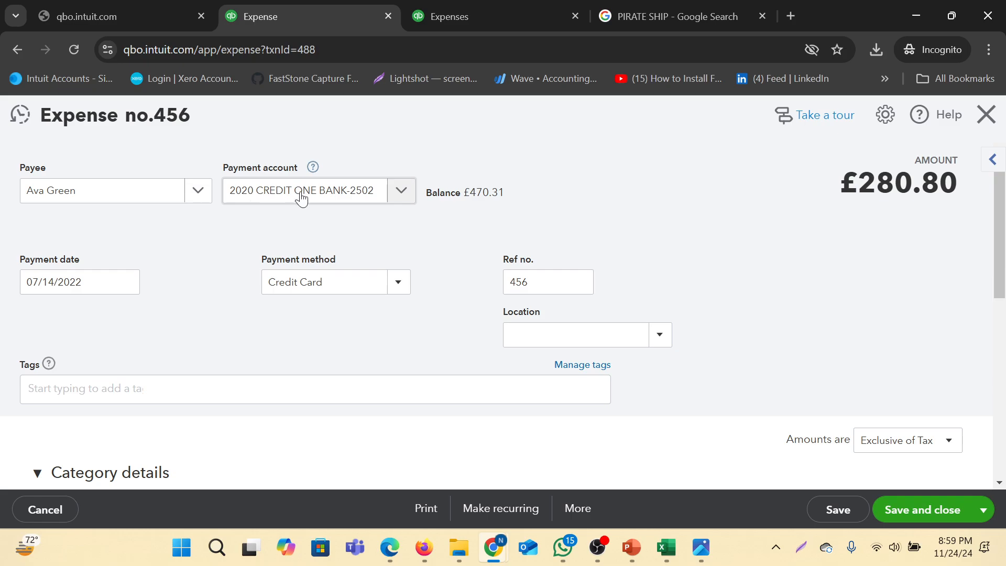
Change the expense's payment account to the 2012 CitiBank N.A. Master Card and save the expense.
{"action": "left_click", "coordinate": [406, 192]}
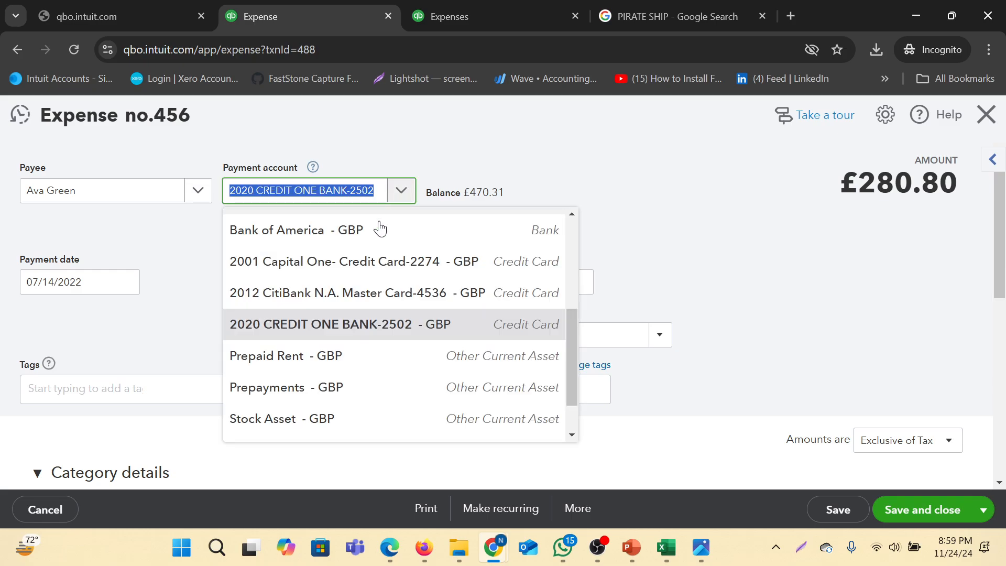
{"action": "left_click", "coordinate": [316, 295]}
{"action": "scroll", "coordinate": [806, 291], "scroll_direction": "down", "scroll_amount": 5}
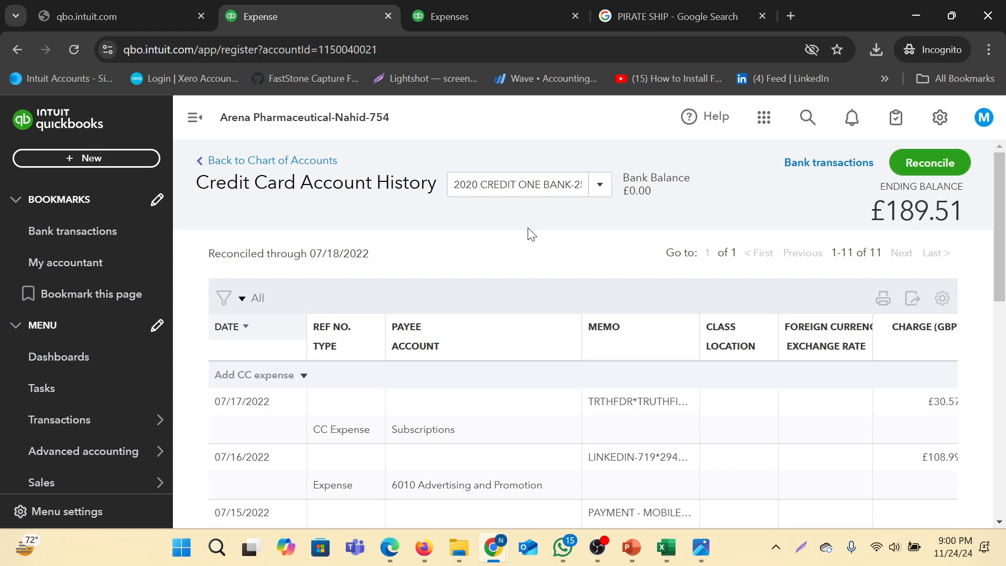
Examine the remaining transactions in the Credit One Bank register, including their reconcile status, VAT and balance columns.
{"action": "scroll", "coordinate": [843, 392], "scroll_direction": "down", "scroll_amount": 5}
{"action": "scroll", "coordinate": [864, 398], "scroll_direction": "down", "scroll_amount": 5}
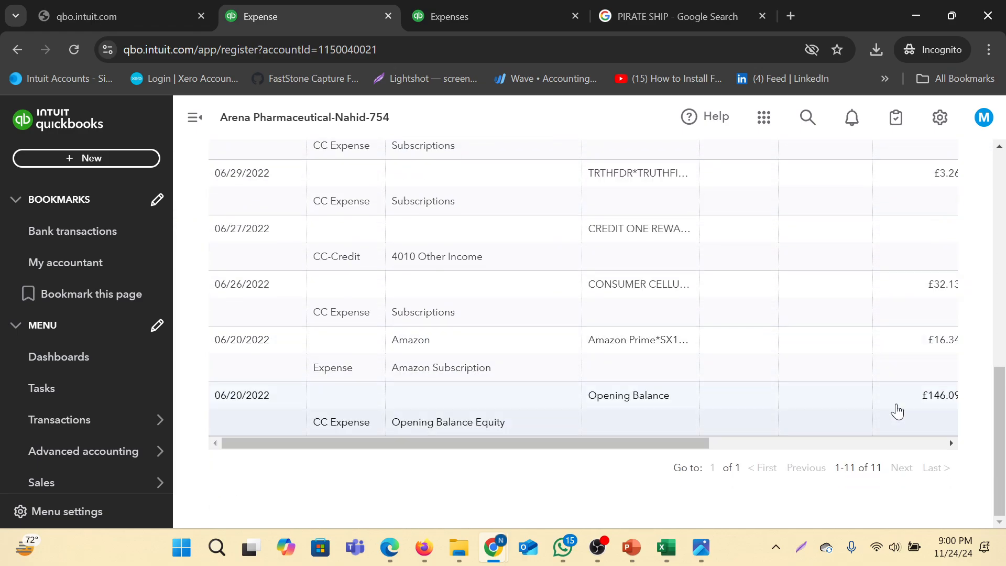
{"action": "left_click", "coordinate": [692, 442]}
{"action": "scroll", "coordinate": [942, 366], "scroll_direction": "up", "scroll_amount": 10}
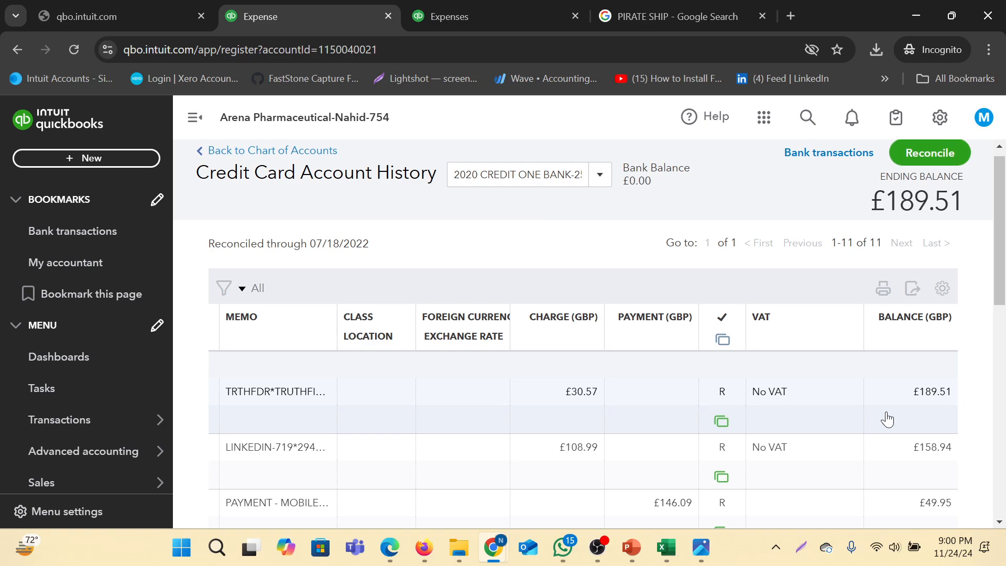
{"action": "scroll", "coordinate": [824, 409], "scroll_direction": "down", "scroll_amount": 10}
{"action": "scroll", "coordinate": [824, 409], "scroll_direction": "up", "scroll_amount": 10}
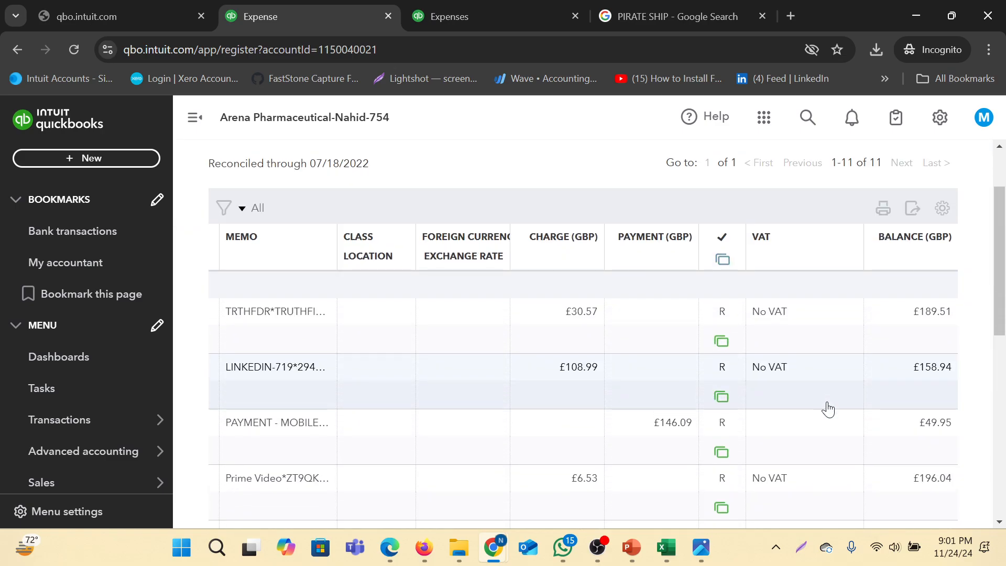
{"action": "scroll", "coordinate": [760, 426], "scroll_direction": "up", "scroll_amount": 3}
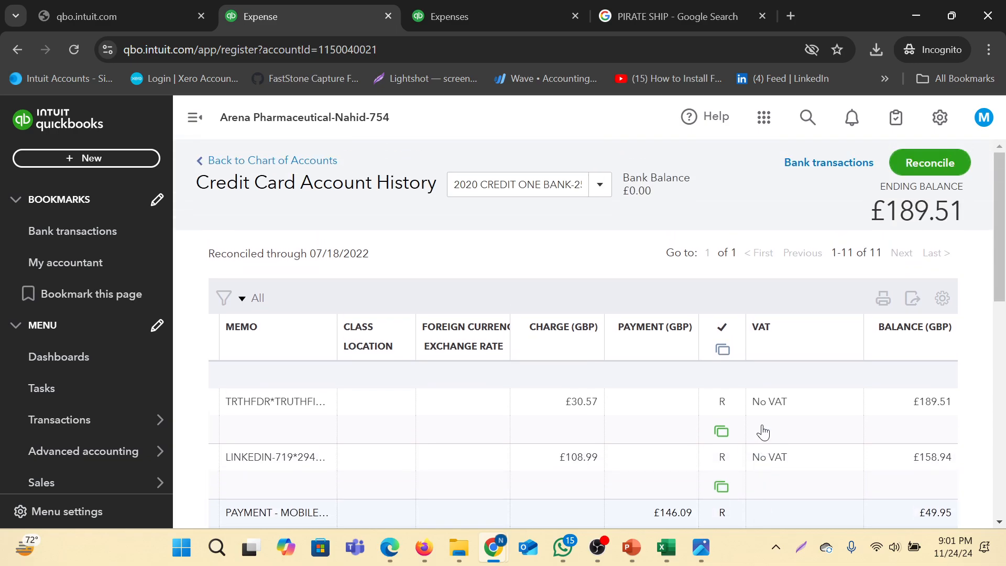
{"action": "scroll", "coordinate": [759, 424], "scroll_direction": "down", "scroll_amount": 10}
{"action": "scroll", "coordinate": [762, 431], "scroll_direction": "up", "scroll_amount": 4}
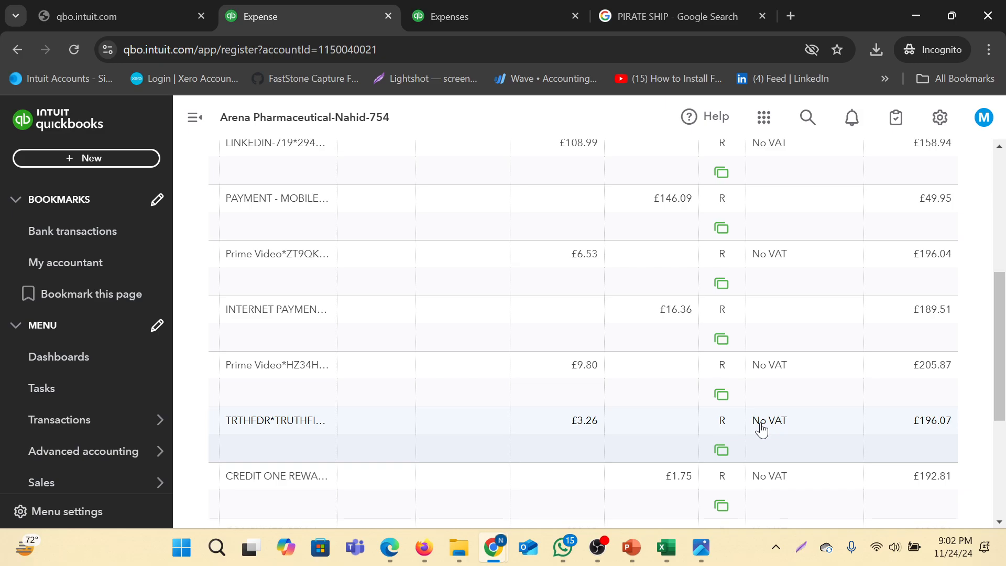
{"action": "left_click", "coordinate": [597, 546]}
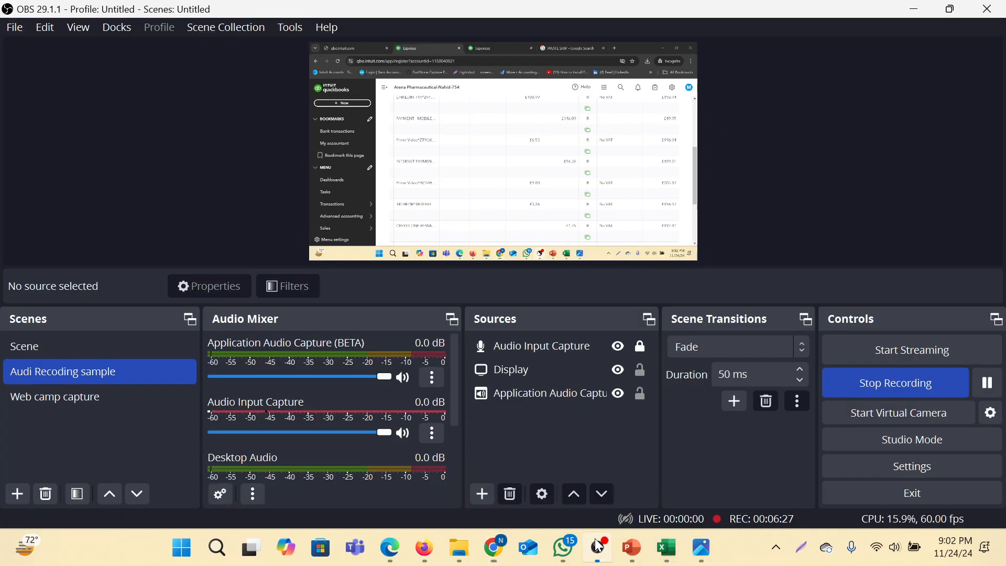